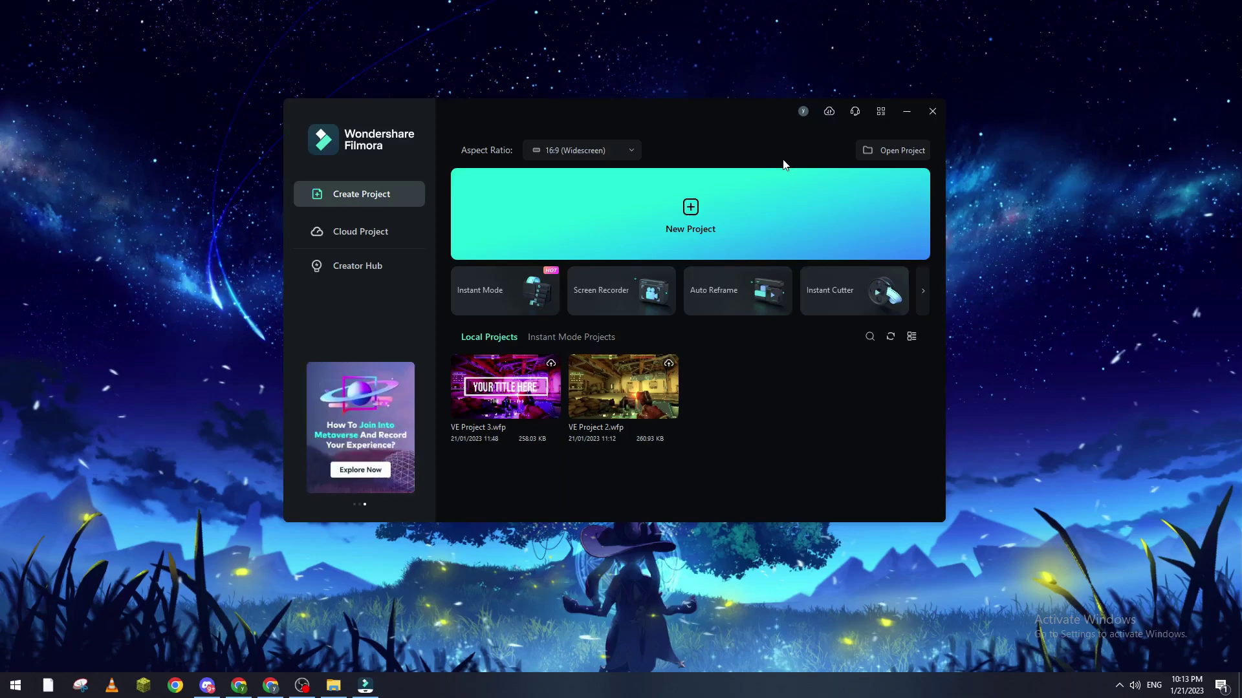
Close Filmora's start window and open the Filmora 12 shortcut's location from Start.
click(931, 111)
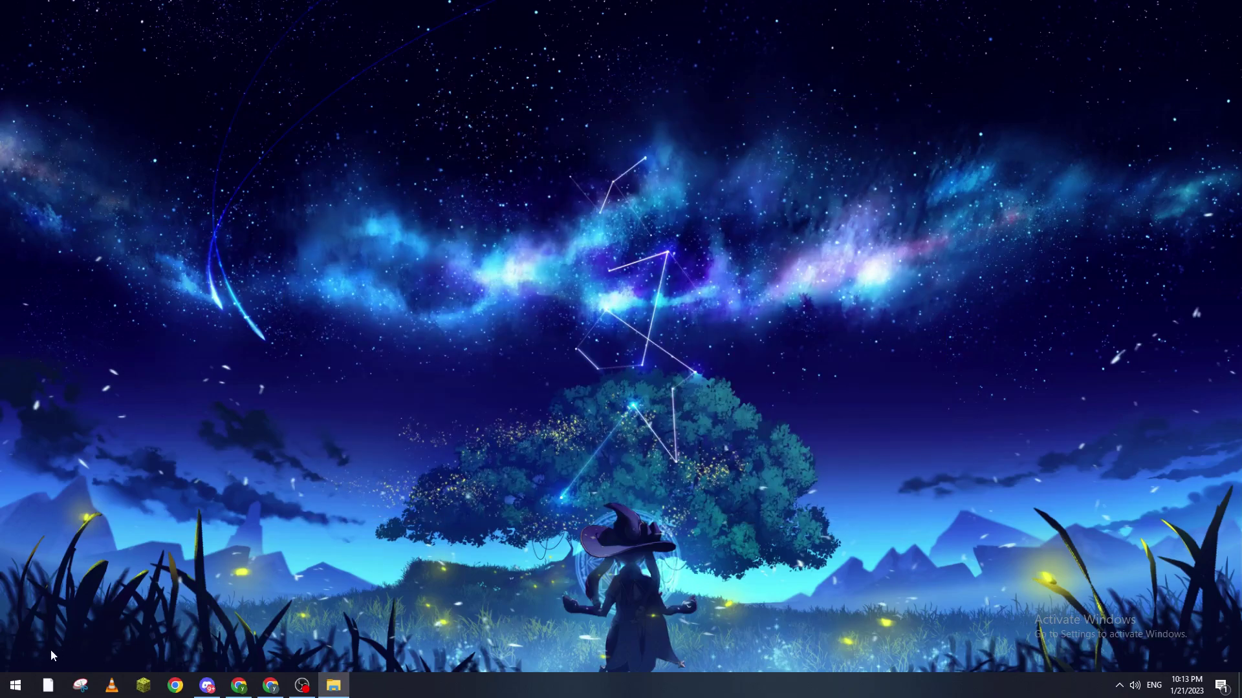
click(14, 685)
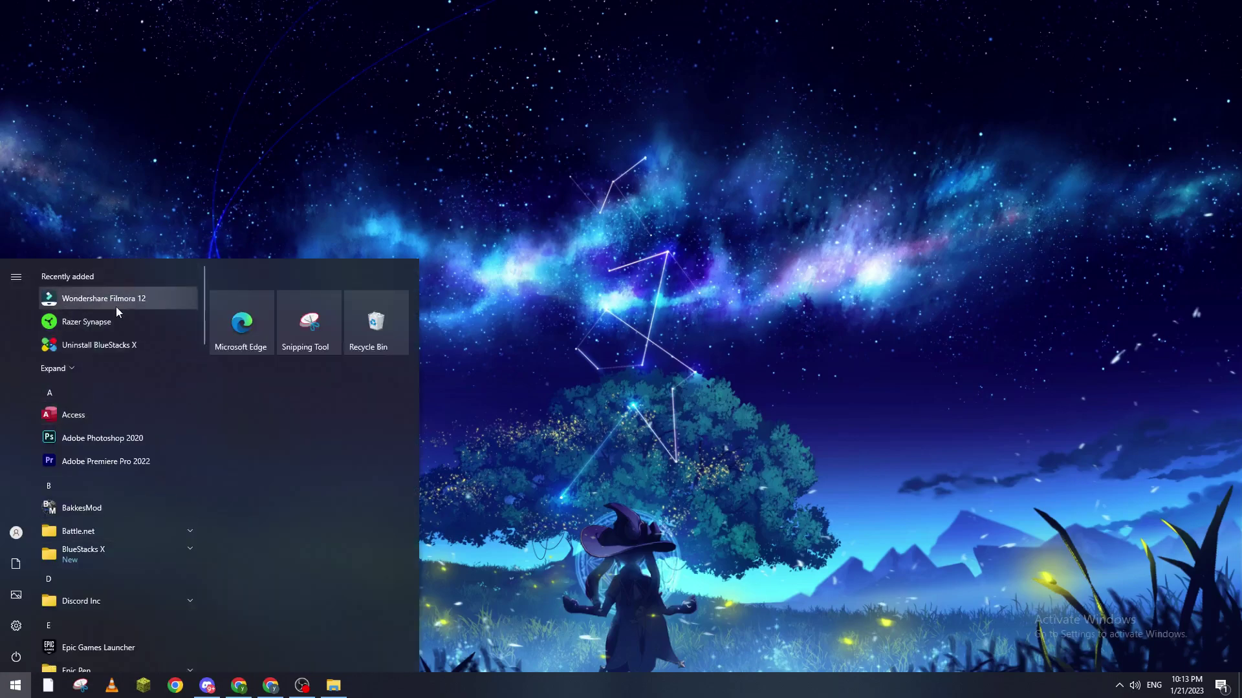
right_click(172, 299)
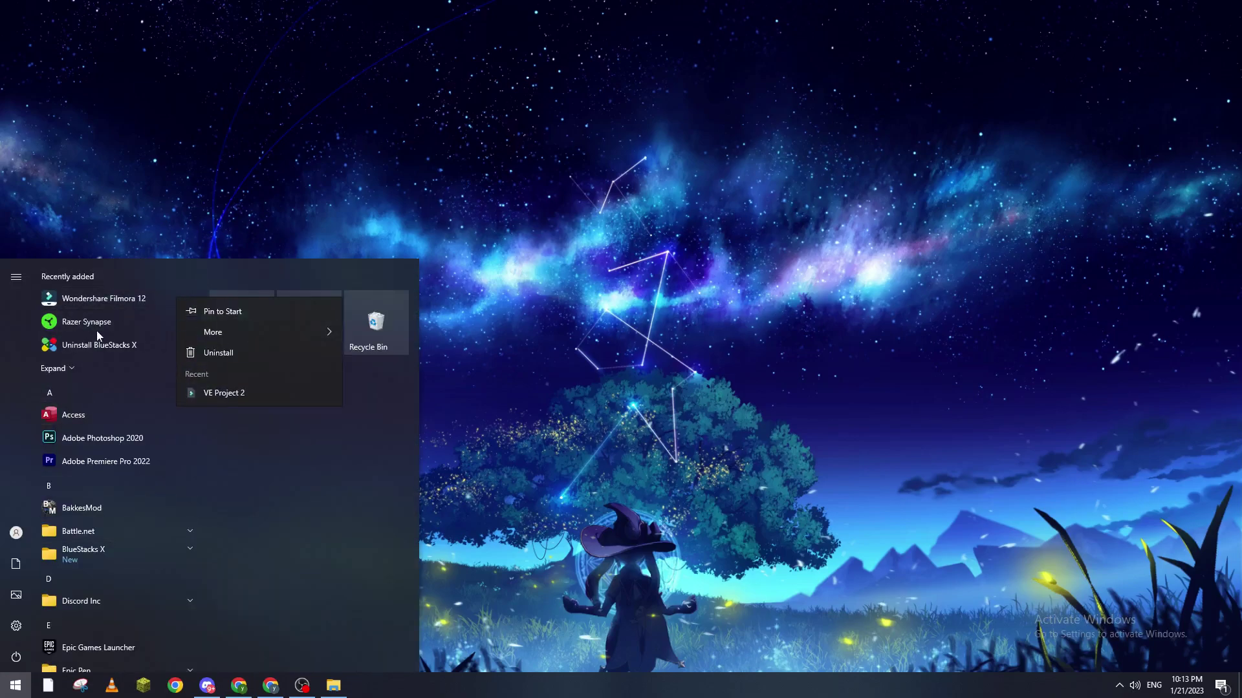
mouse_move(256, 331)
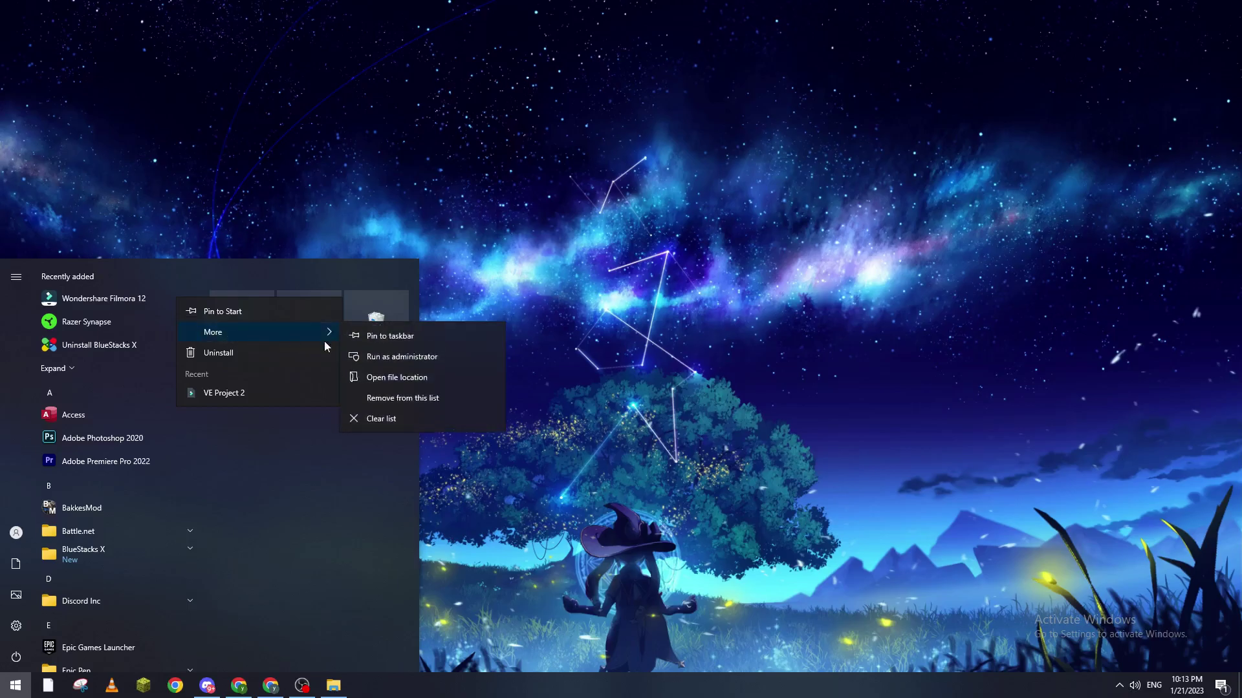
click(402, 385)
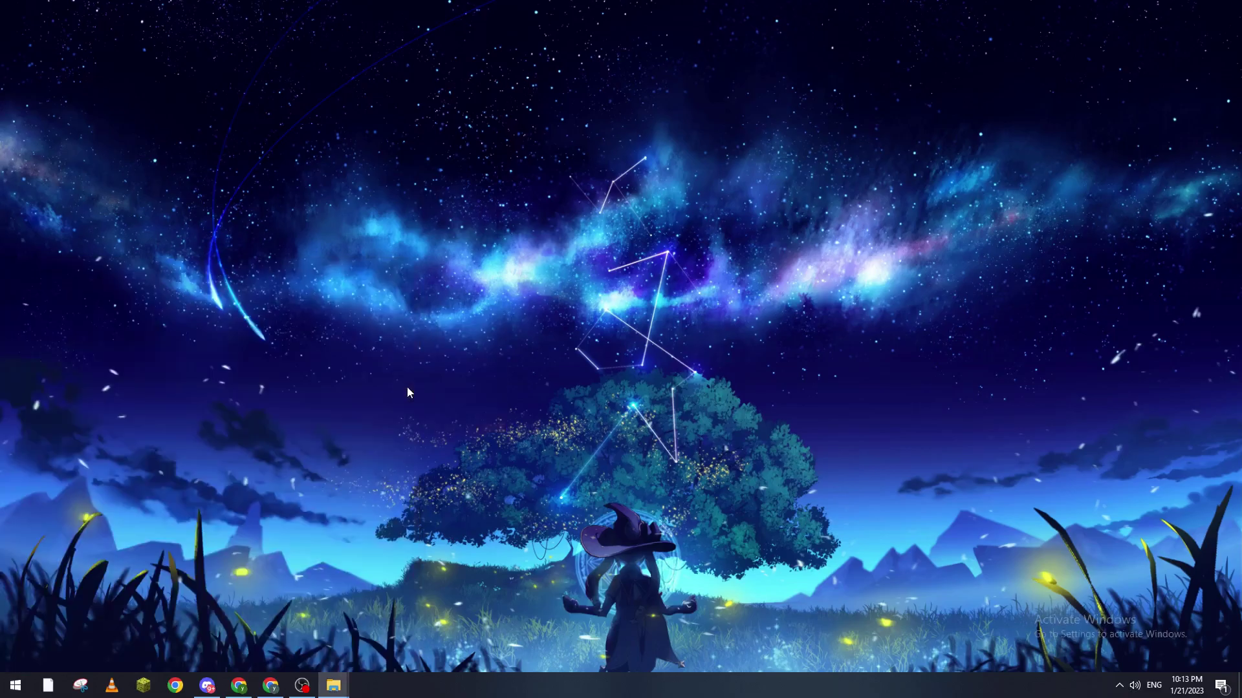
Maximize Explorer, run the Filmora 12 shortcut as administrator, then close Explorer and Filmora.
drag(982, 201, 802, 177)
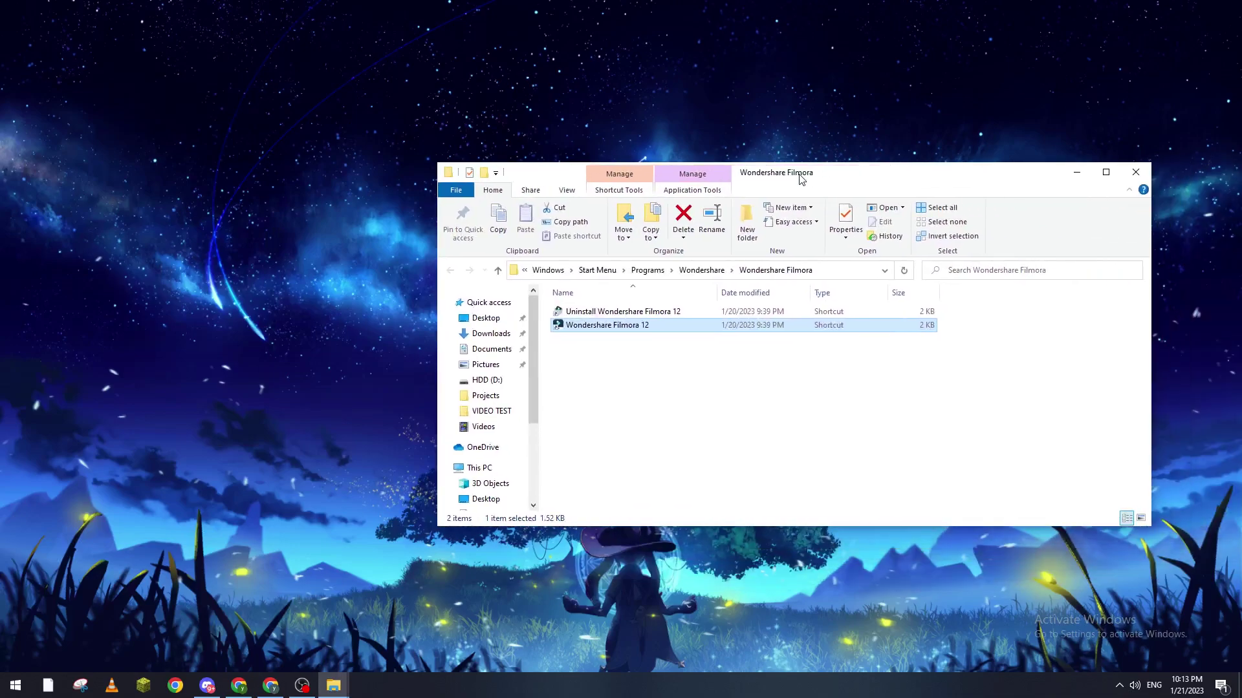
double_click(885, 176)
right_click(206, 160)
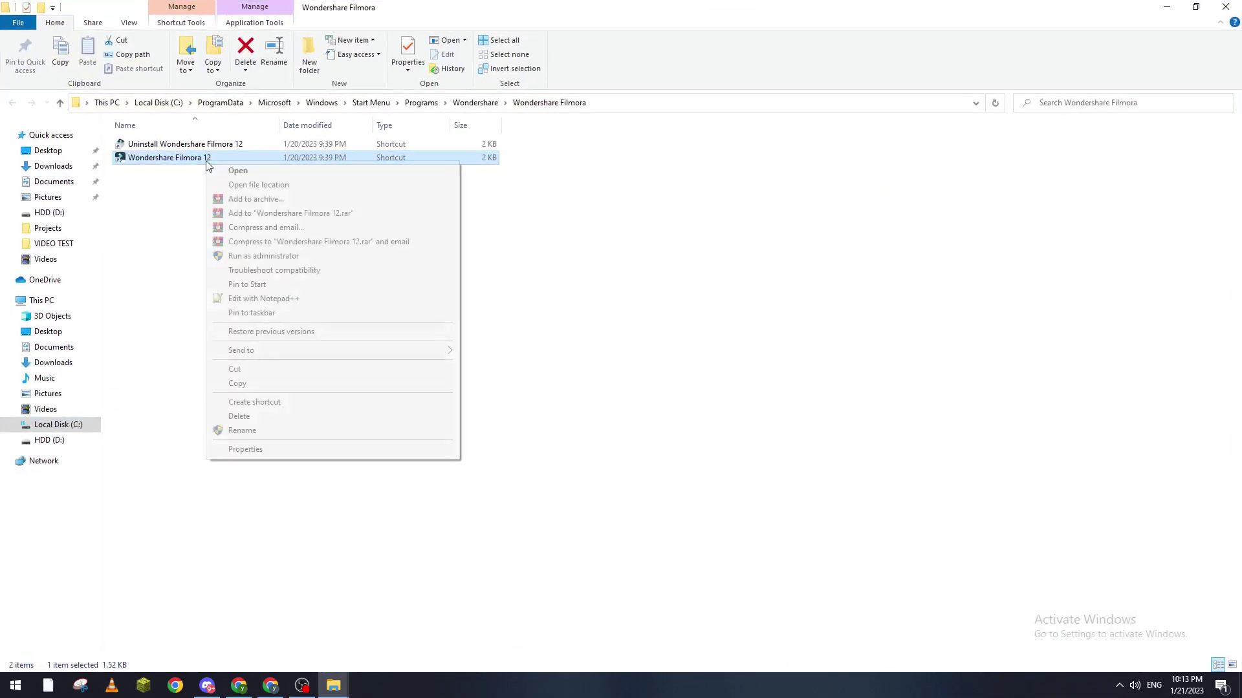
click(261, 256)
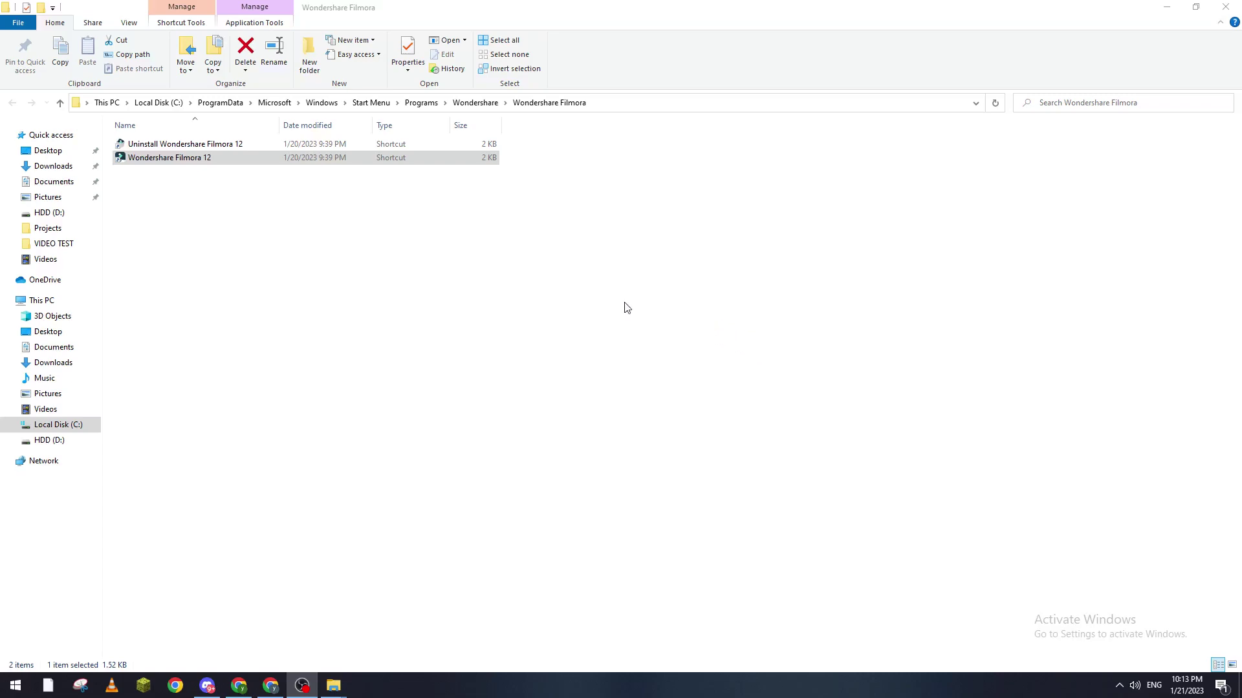
click(1227, 7)
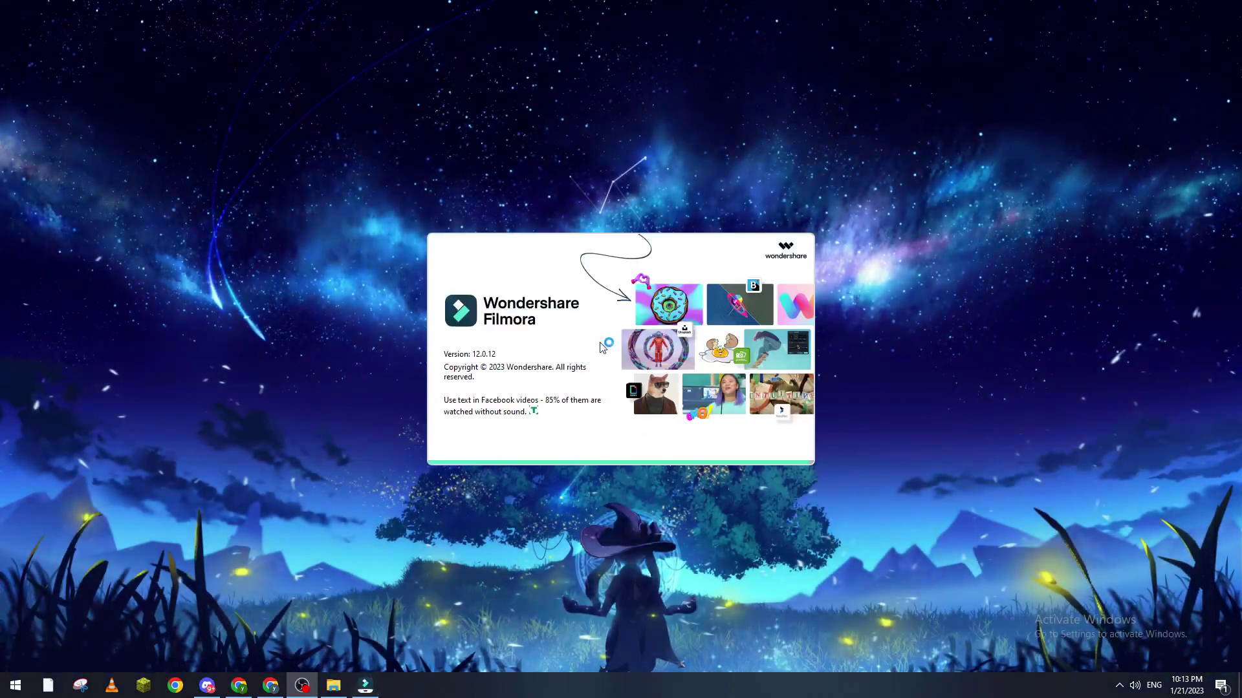
click(930, 111)
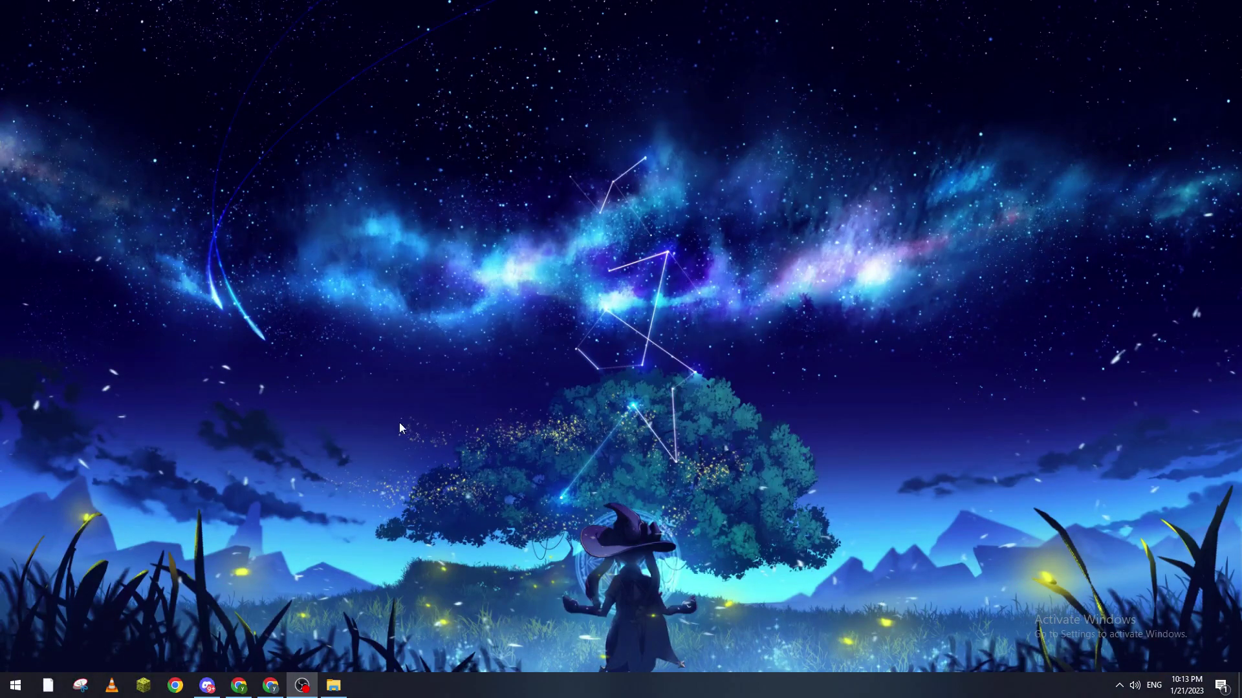
Open Control Panel via a 'con' search and select Filmora 12 under Uninstall a program.
click(14, 686)
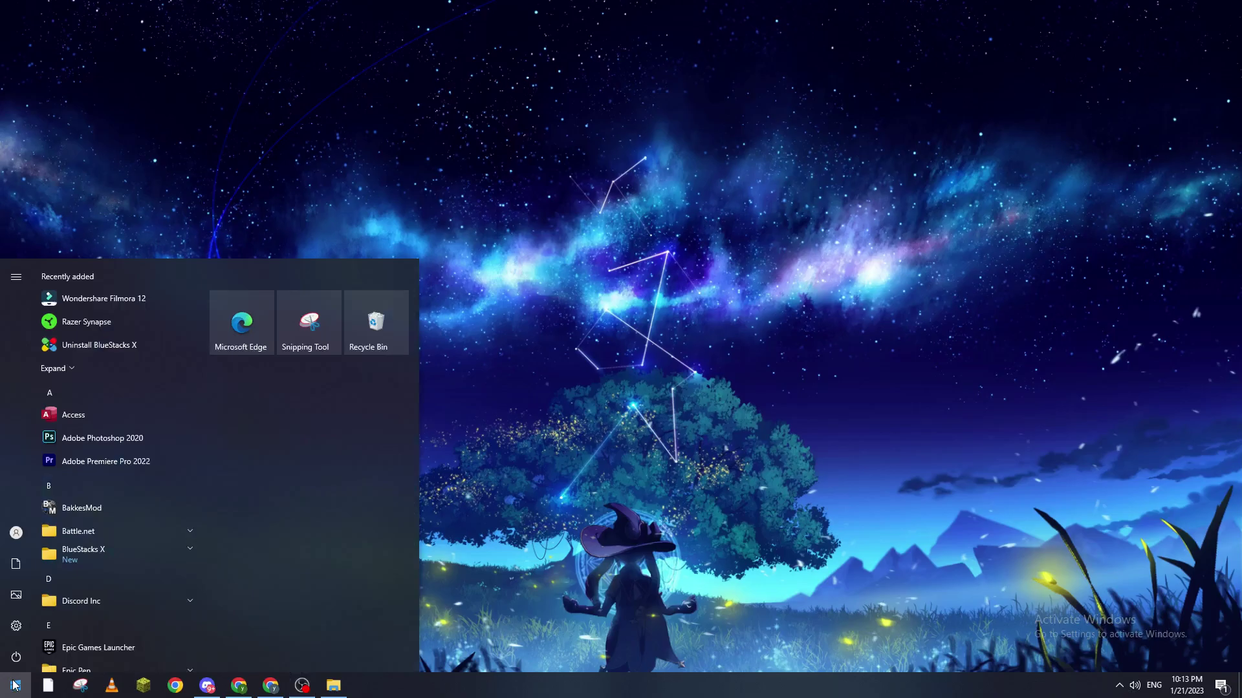
text(con)
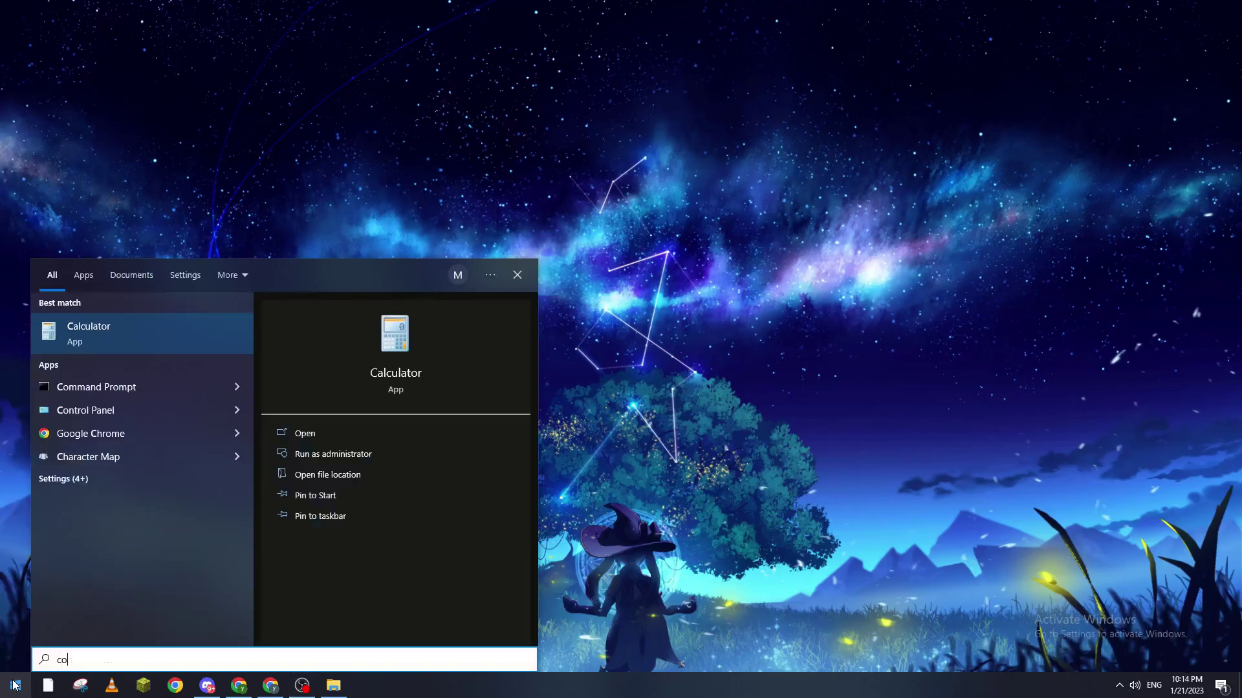
key(Return)
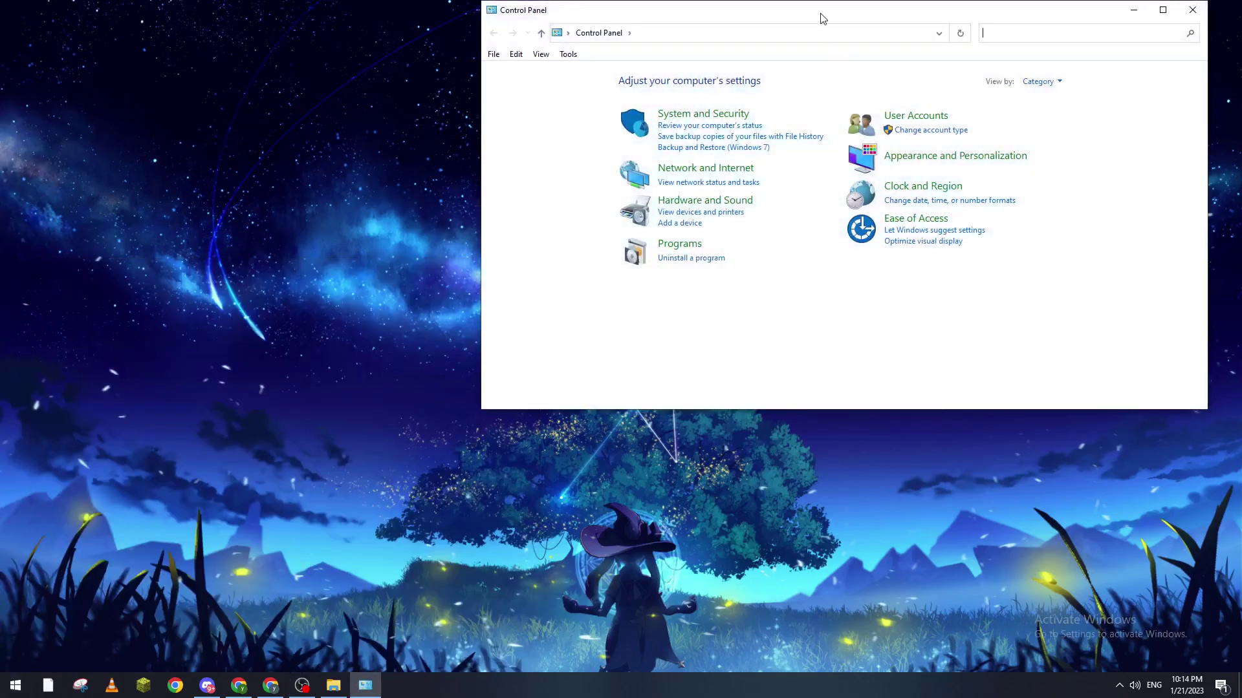
drag(821, 16, 757, 102)
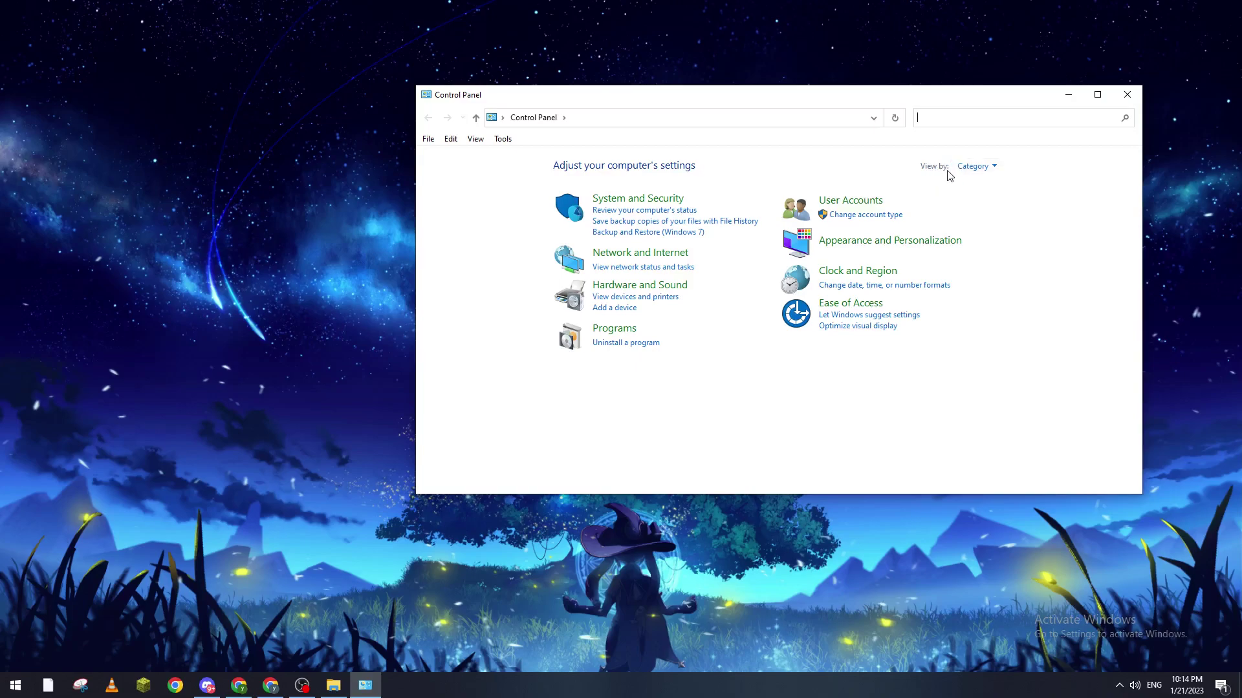
click(601, 343)
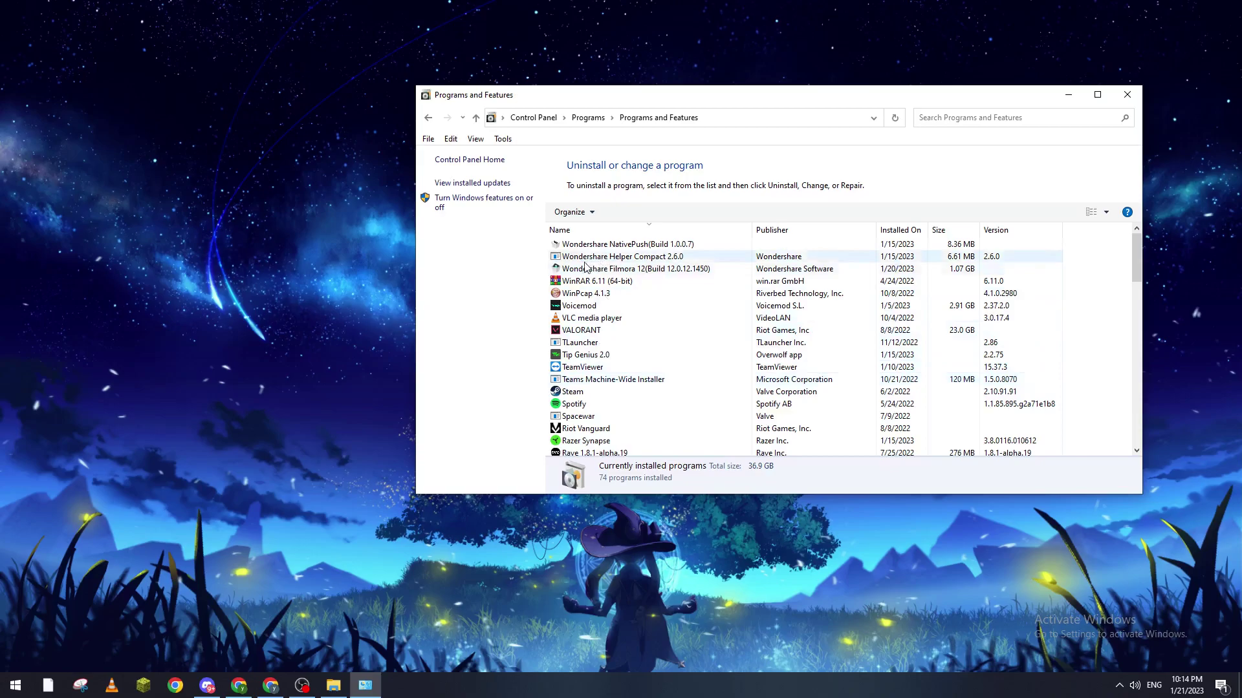
click(574, 275)
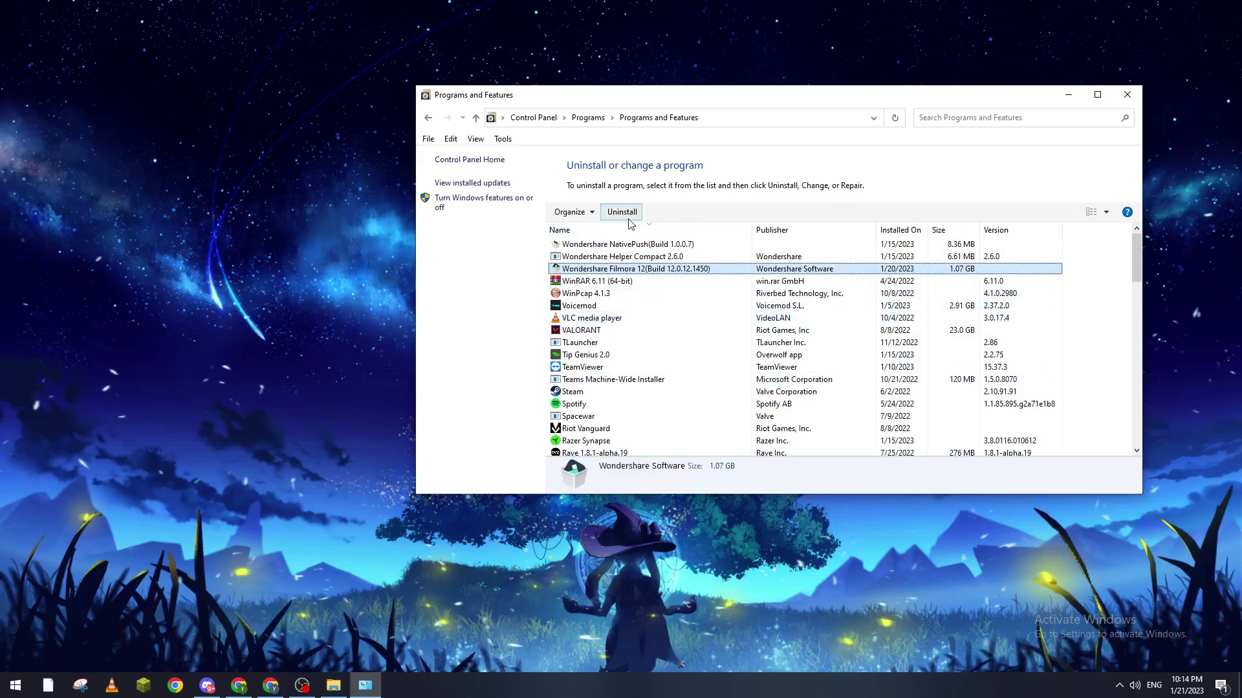
Follow the Filmora 12 Start shortcut through to its program folder in AppData.
click(16, 686)
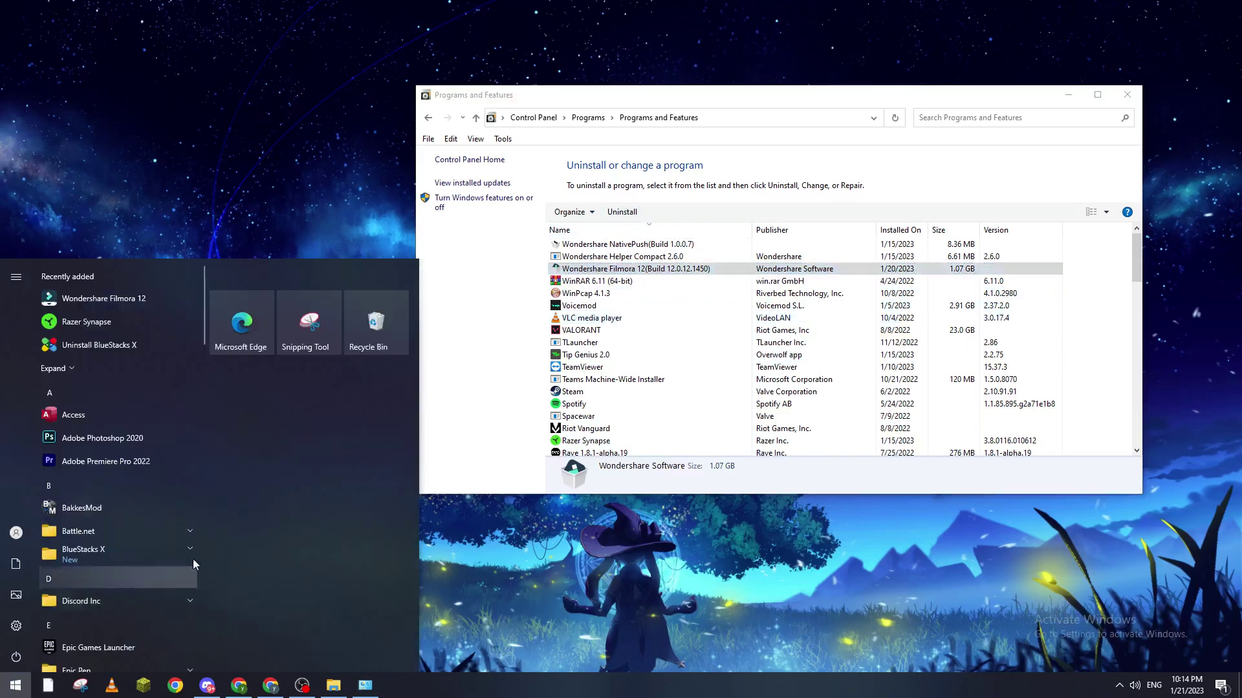
right_click(144, 296)
mouse_move(226, 331)
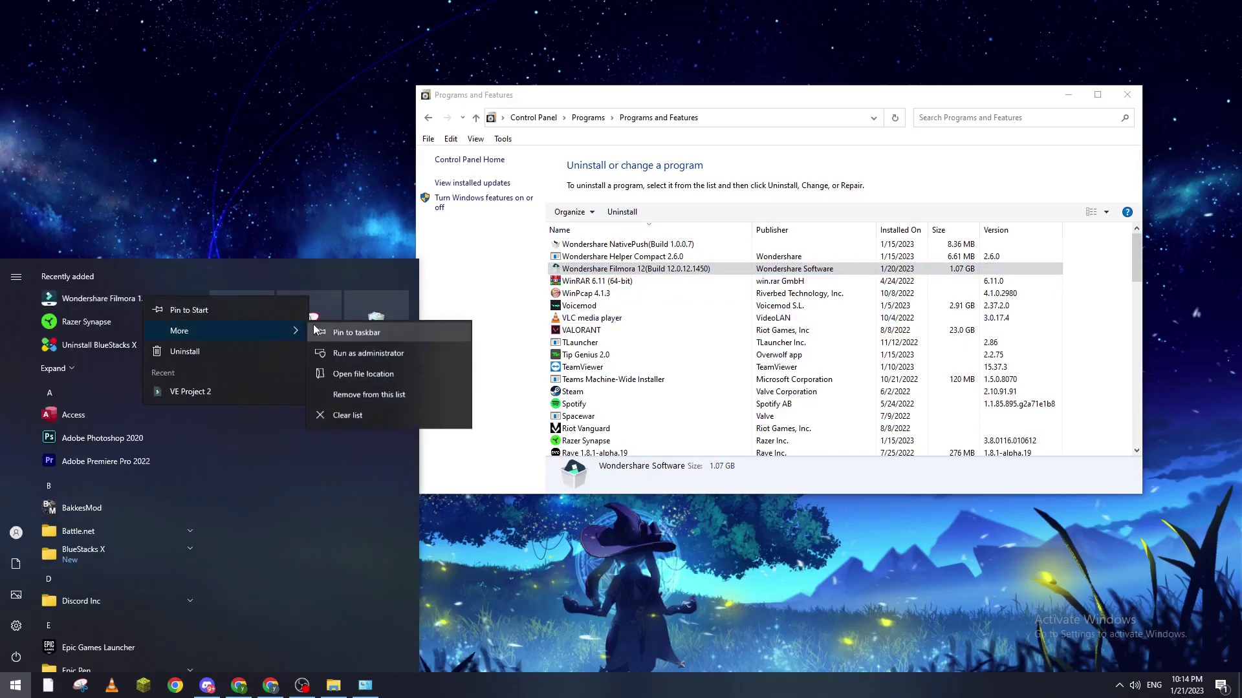
click(366, 381)
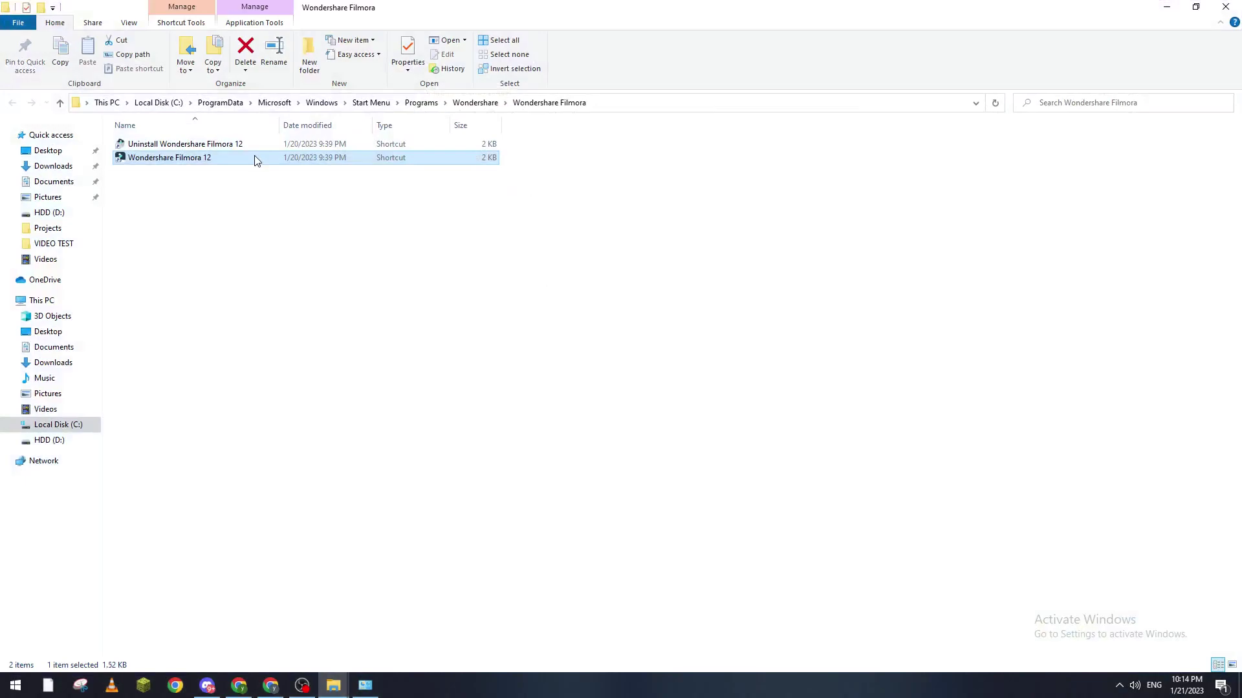
right_click(256, 158)
click(287, 182)
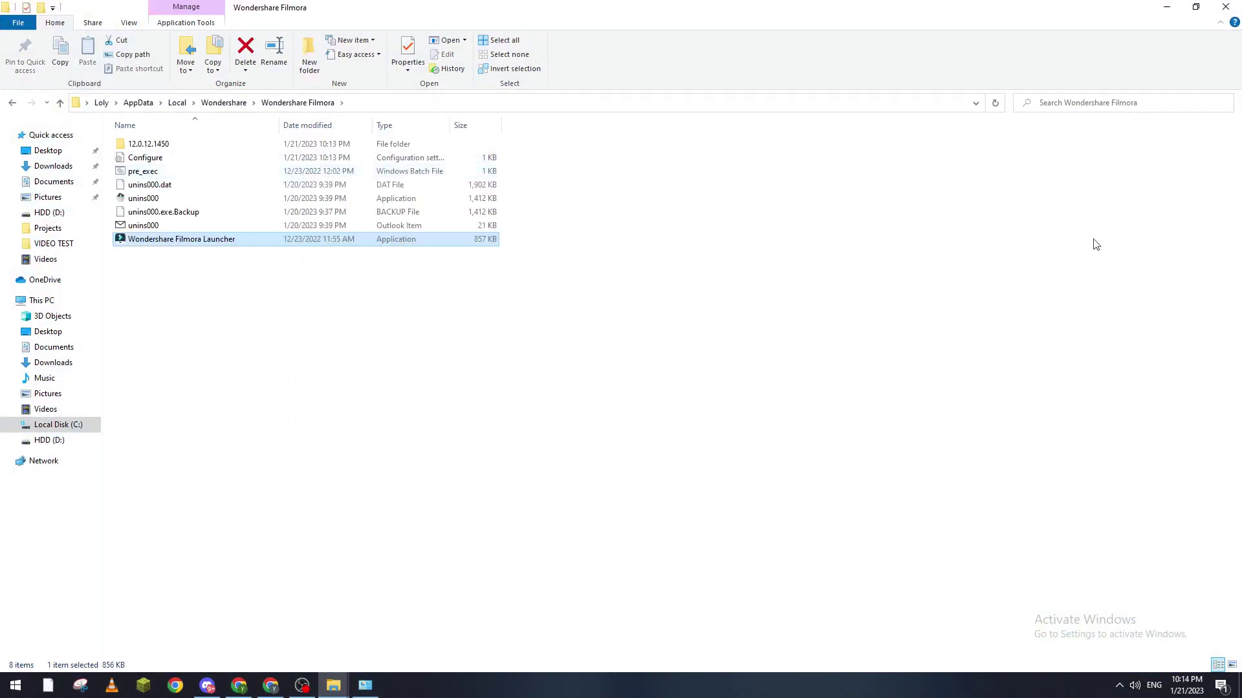
Select unins000 and then all eight folder files, then close Explorer and Programs and Features.
click(143, 199)
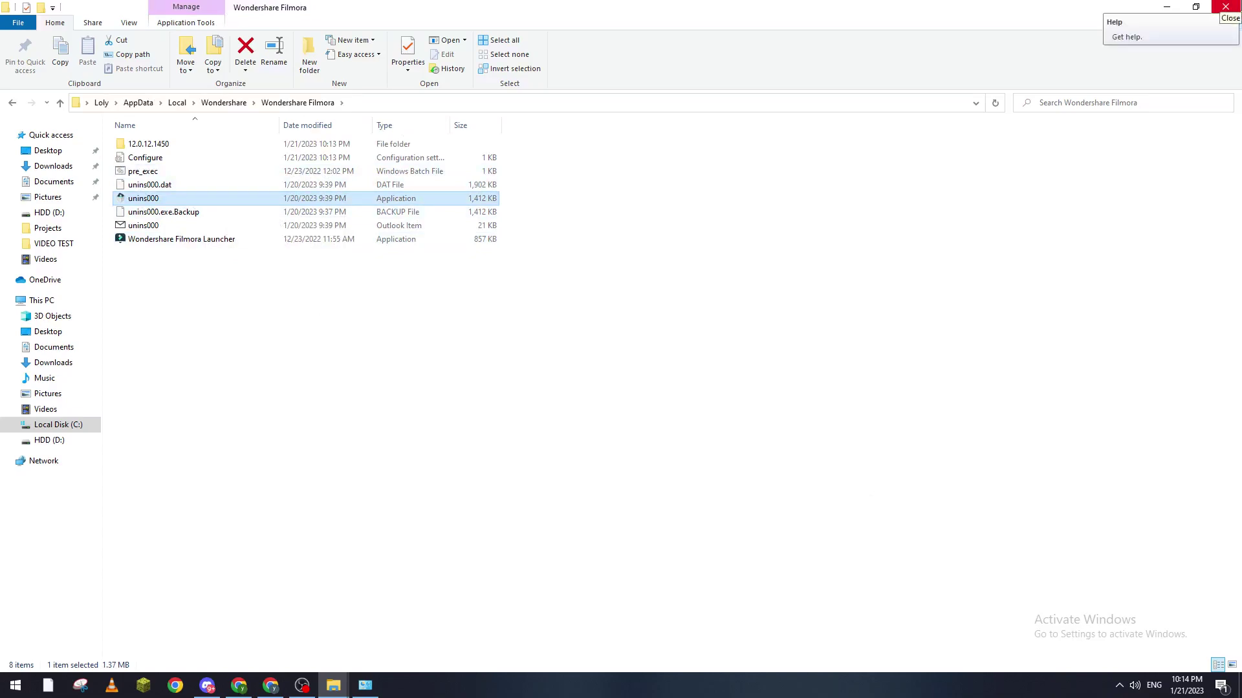
drag(279, 500, 199, 118)
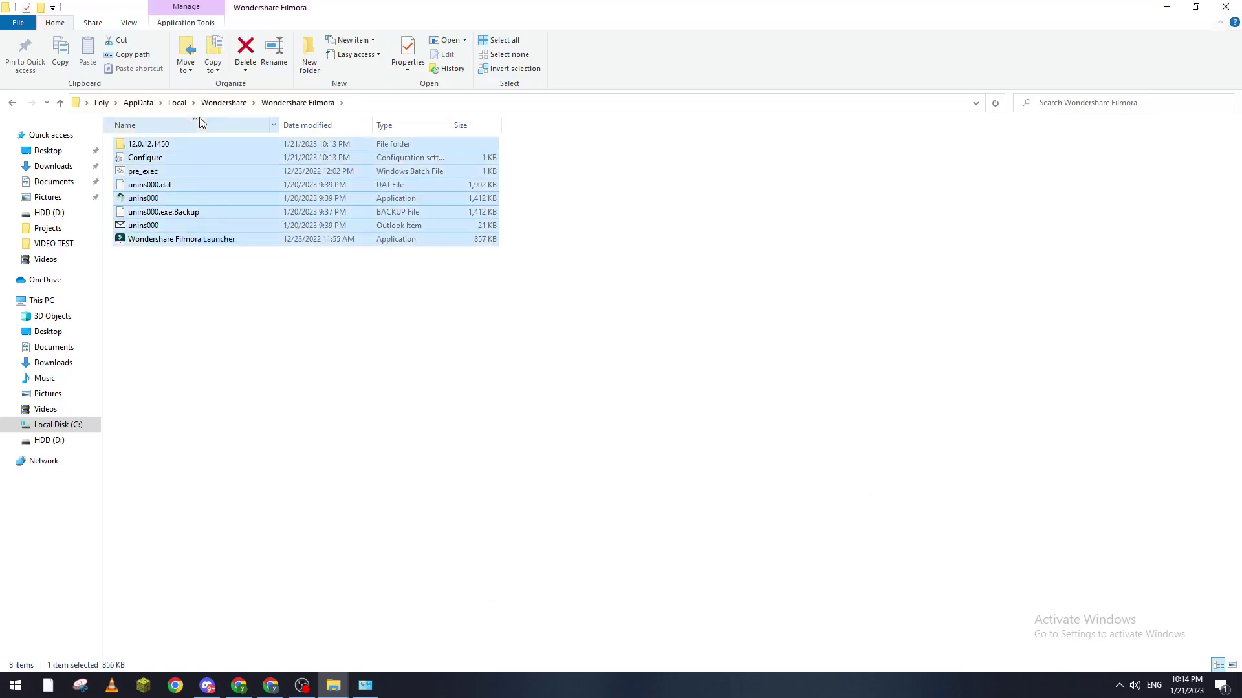
mouse_move(266, 405)
mouse_down()
mouse_move(237, 244)
mouse_move(195, 156)
mouse_up()
drag(222, 341, 200, 139)
click(245, 322)
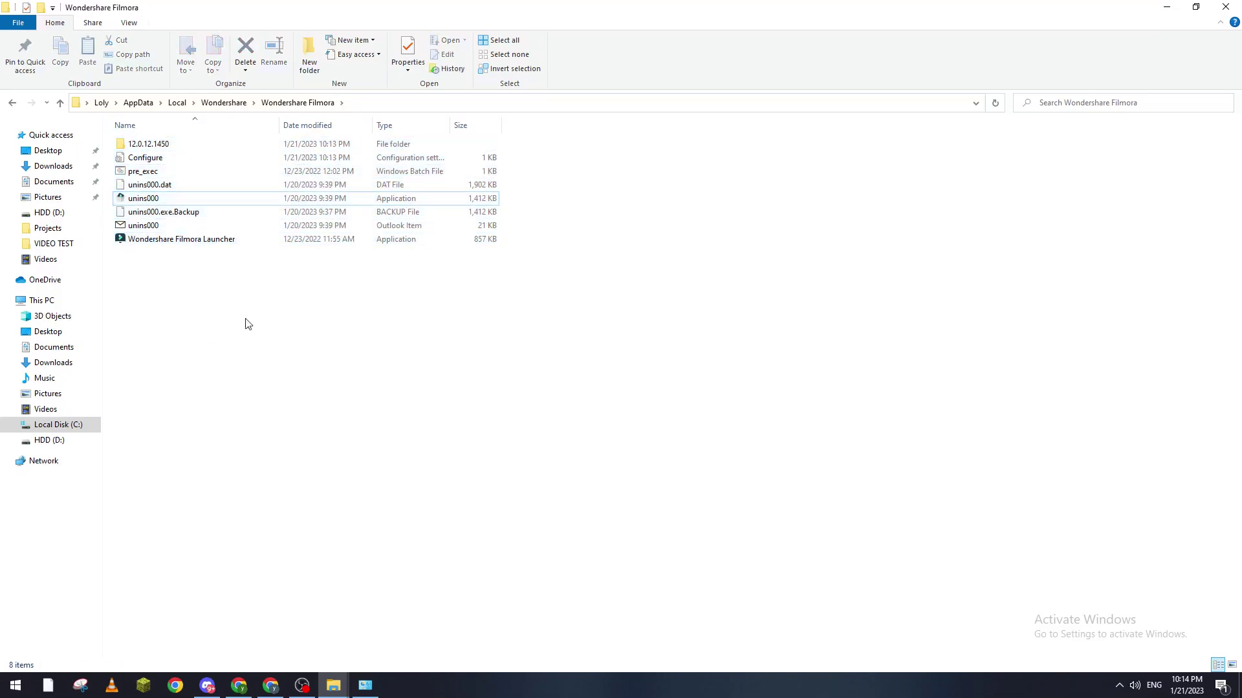
drag(254, 354, 197, 139)
click(1225, 7)
click(1127, 96)
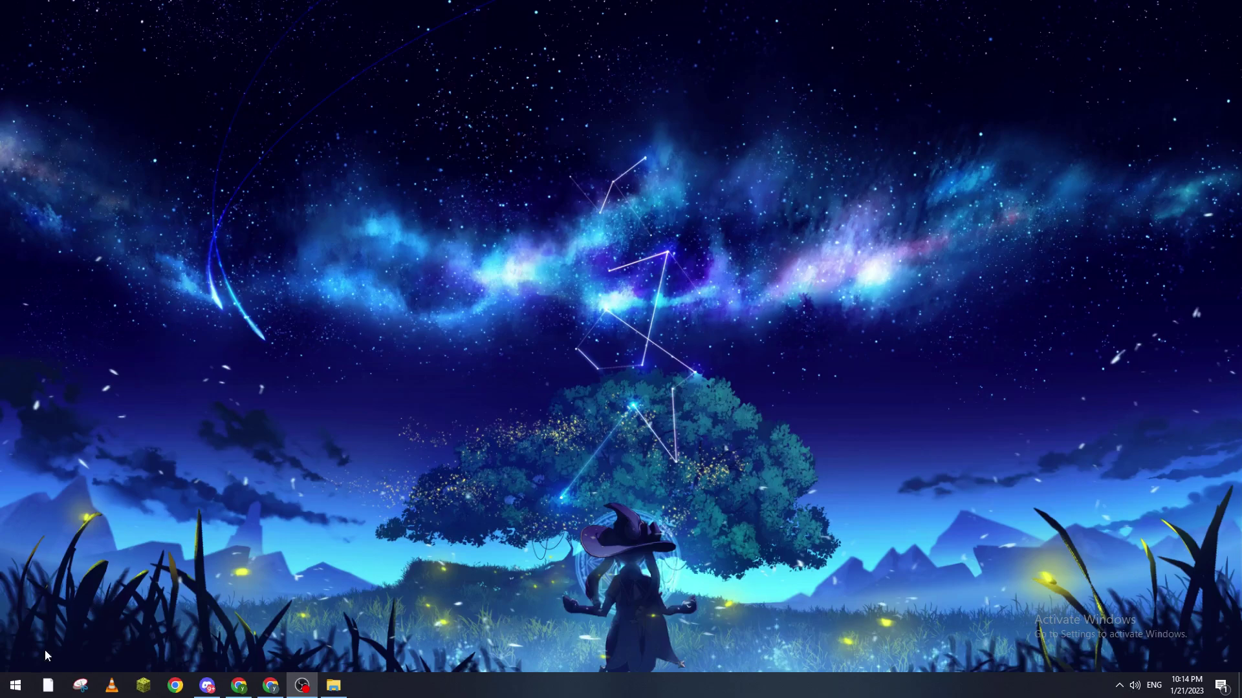
Run Filmora 12 as administrator from the Start menu, then close its start window.
click(15, 685)
right_click(130, 300)
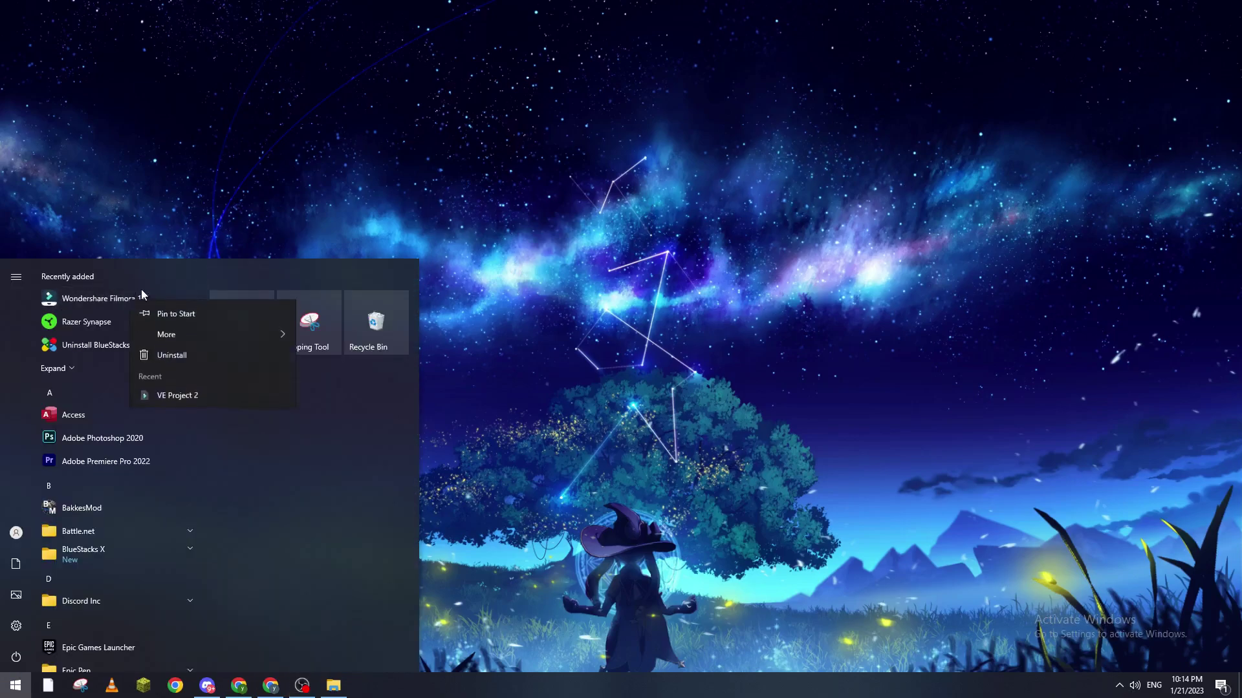
mouse_move(167, 335)
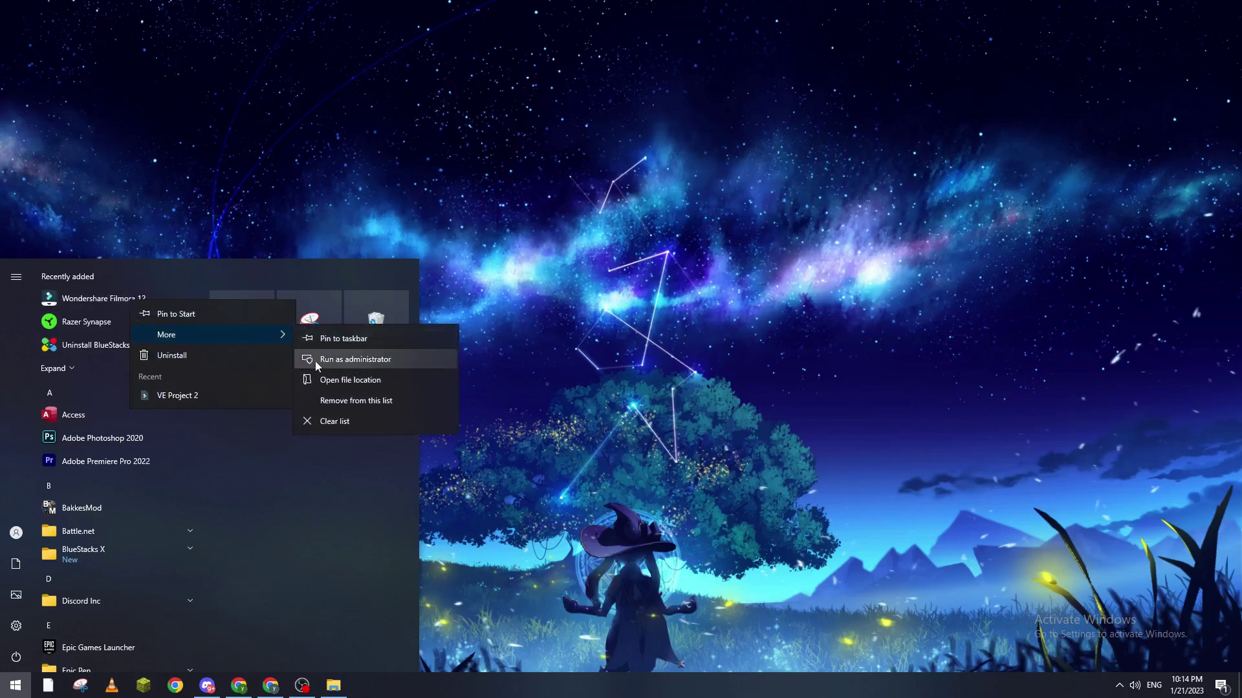
click(340, 366)
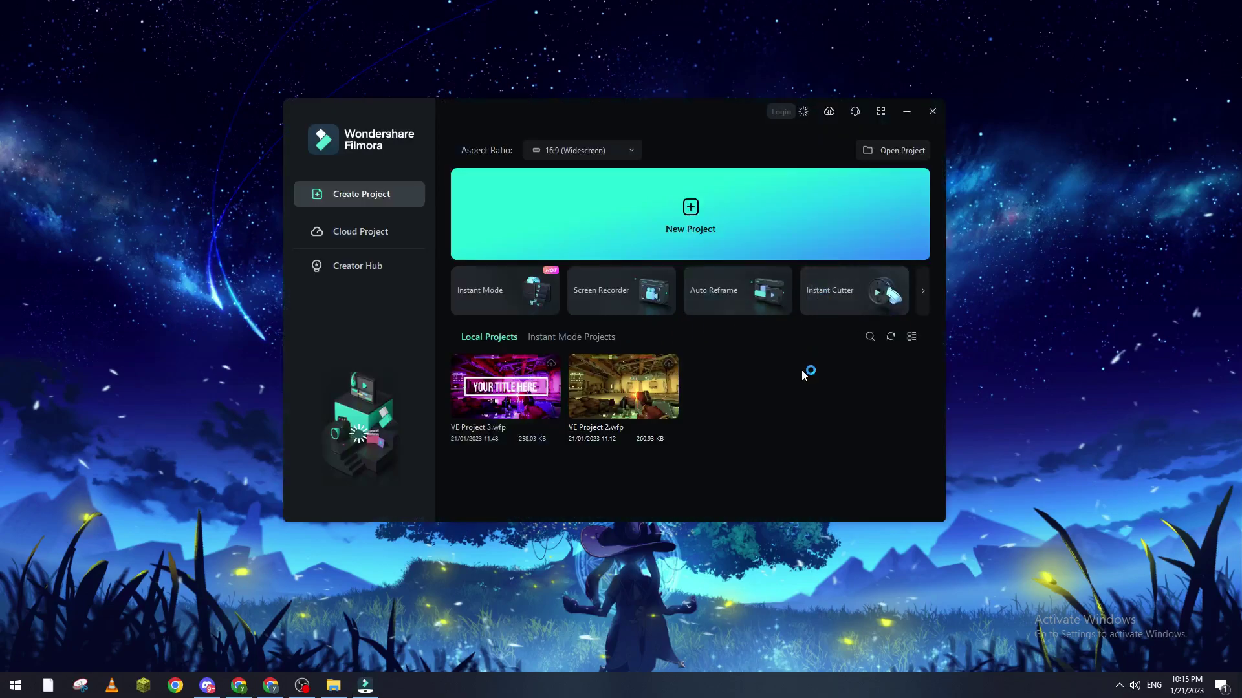
click(932, 110)
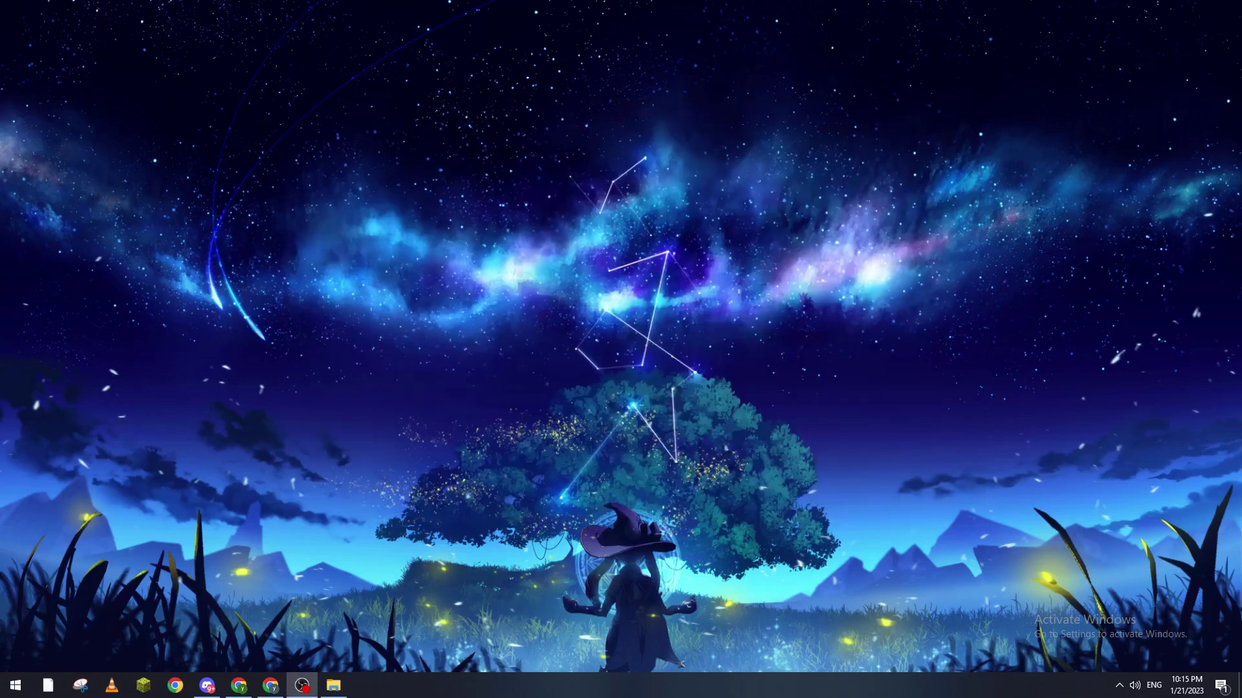